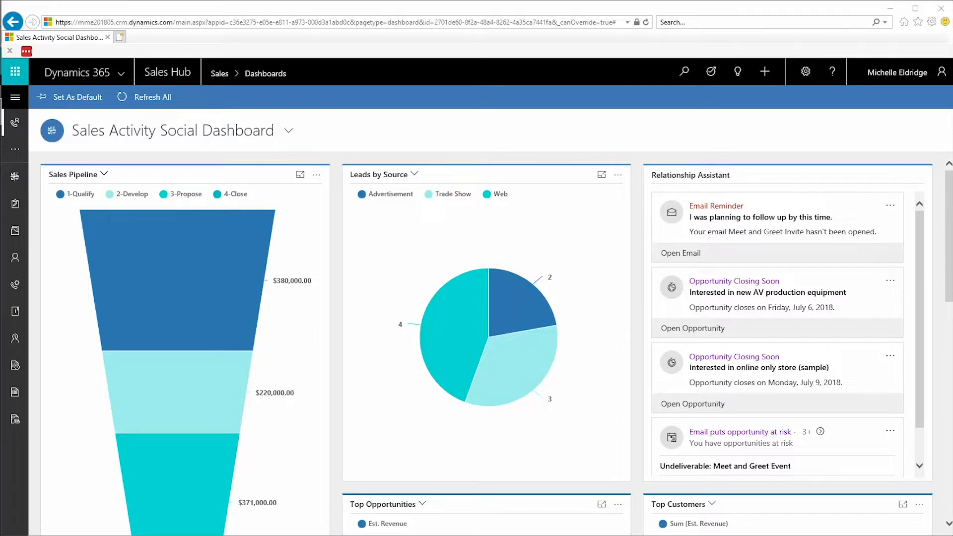
Open Dashboards from the Sales Hub site map in both the browser and the Dynamics 365 app window.
click(14, 97)
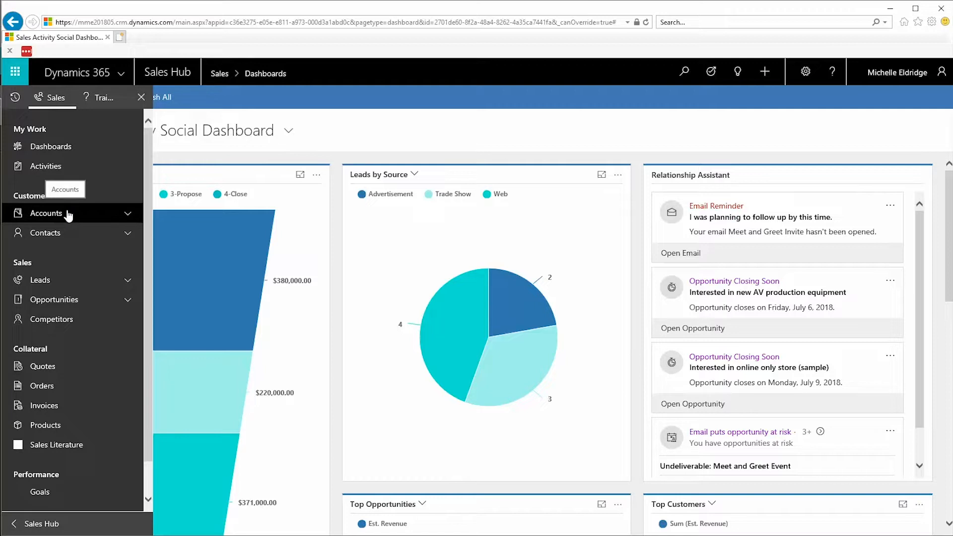
click(51, 151)
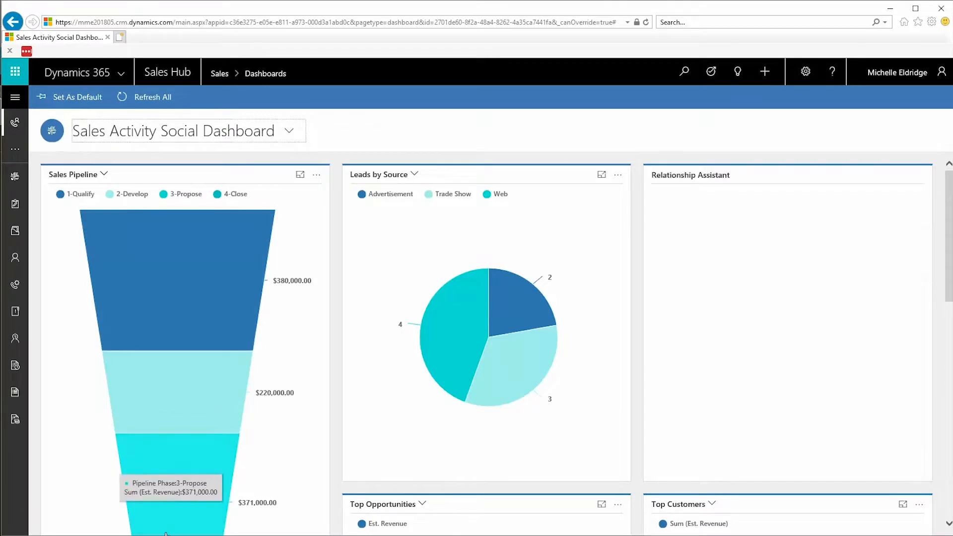
mouse_move(169, 535)
click(169, 501)
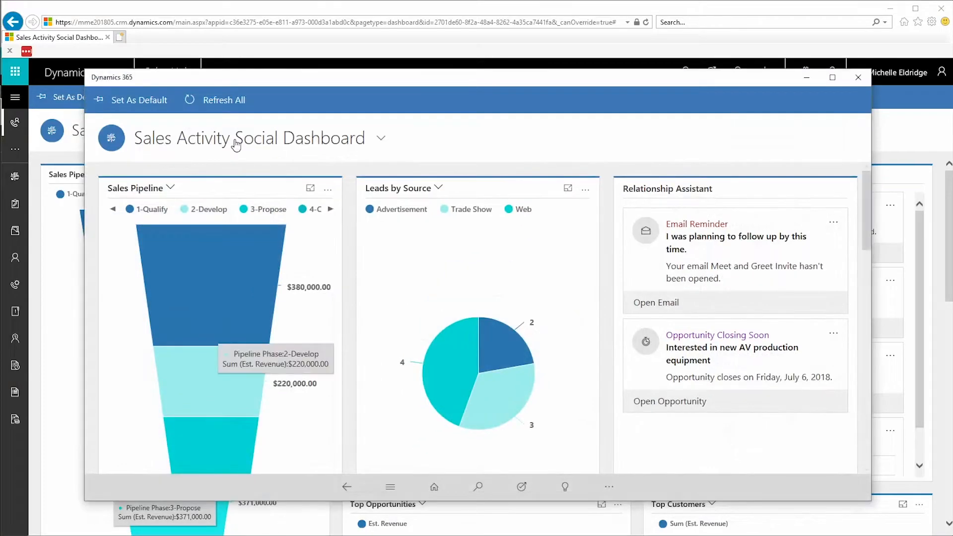
drag(195, 80, 265, 63)
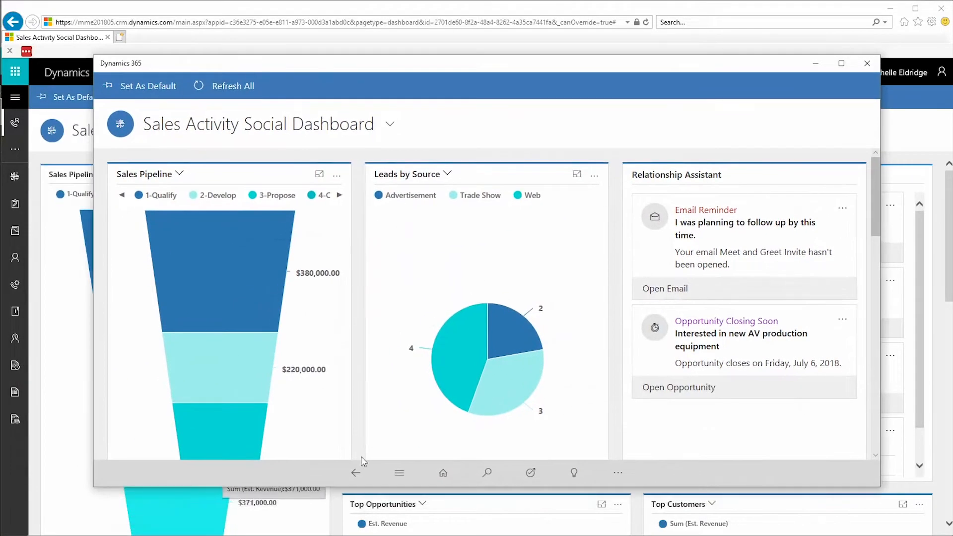
click(401, 480)
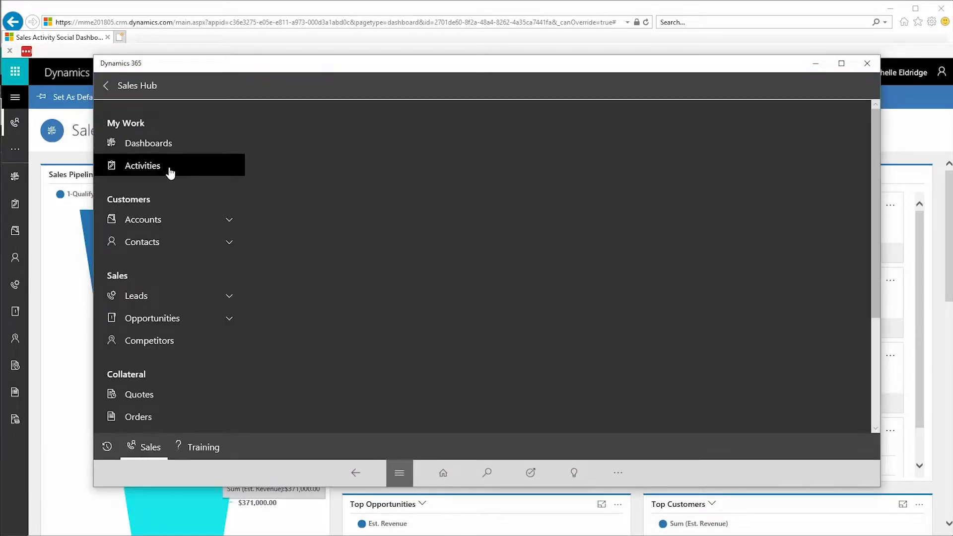
click(151, 144)
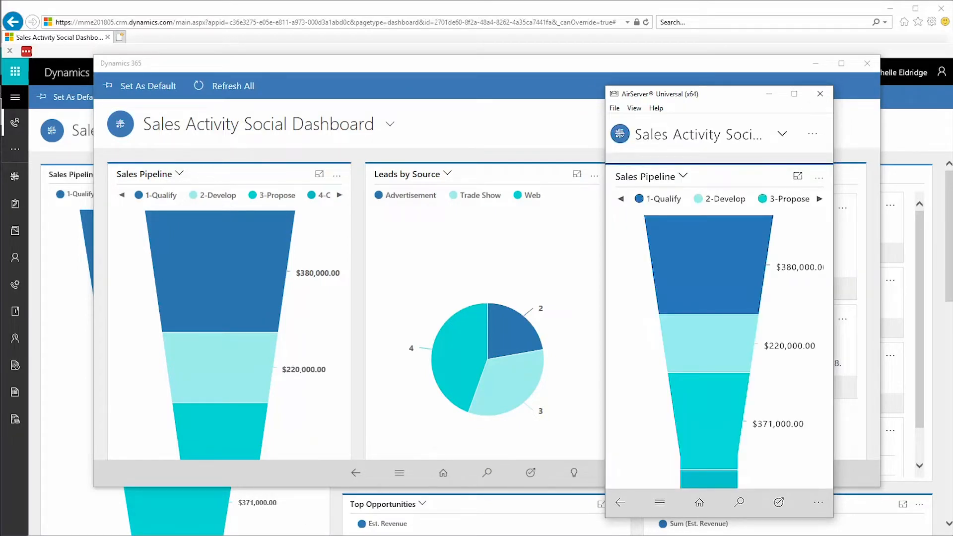
click(323, 15)
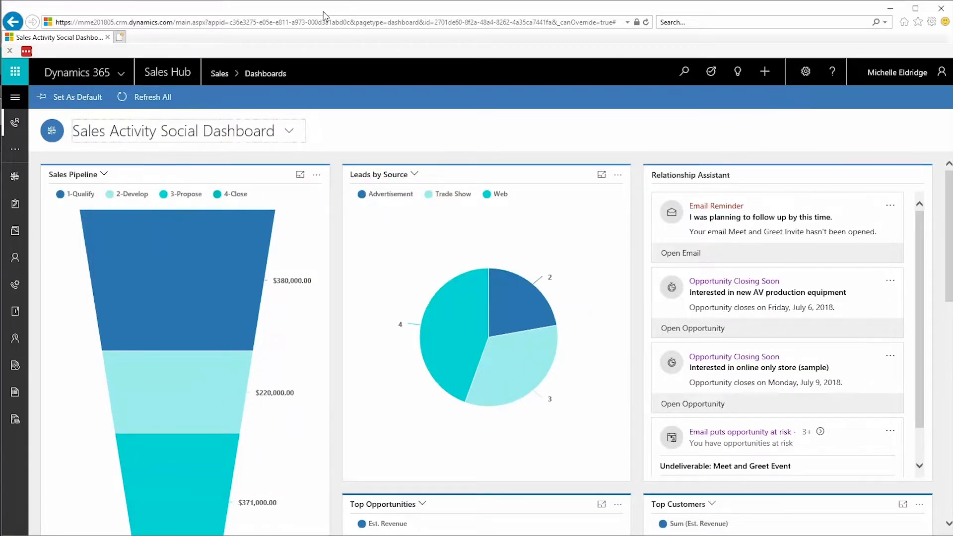
Switch to the Sales Open Opportunity Dashboard and filter it to opportunities in the 3-Propose pipeline phase.
click(203, 135)
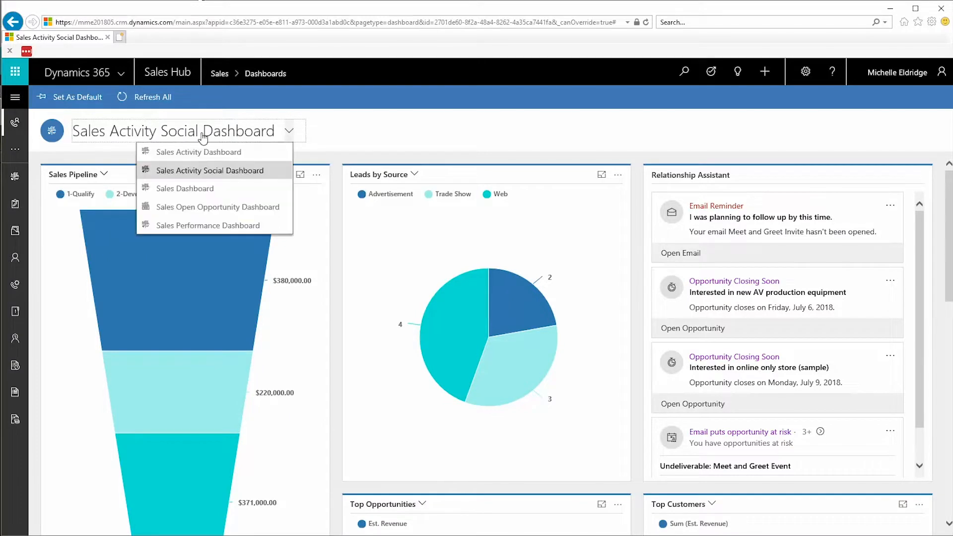
click(201, 208)
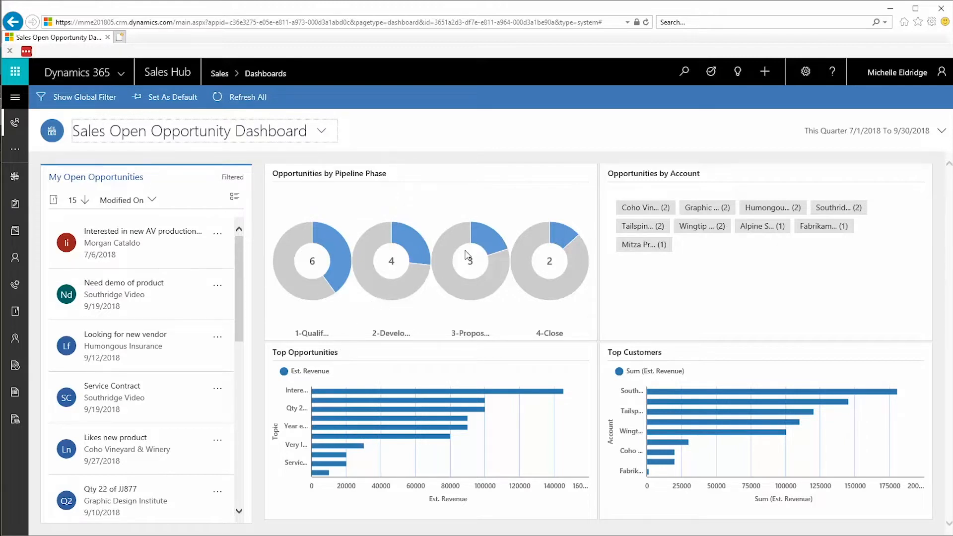
click(487, 246)
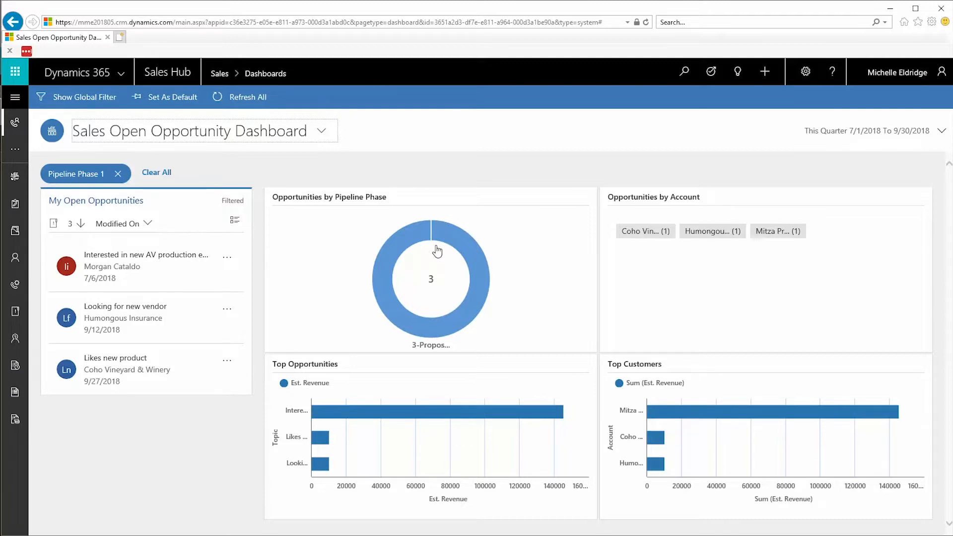
Check the available actions for the "Interested in new AV production equipment" opportunity in My Open Opportunities and open its record.
click(227, 258)
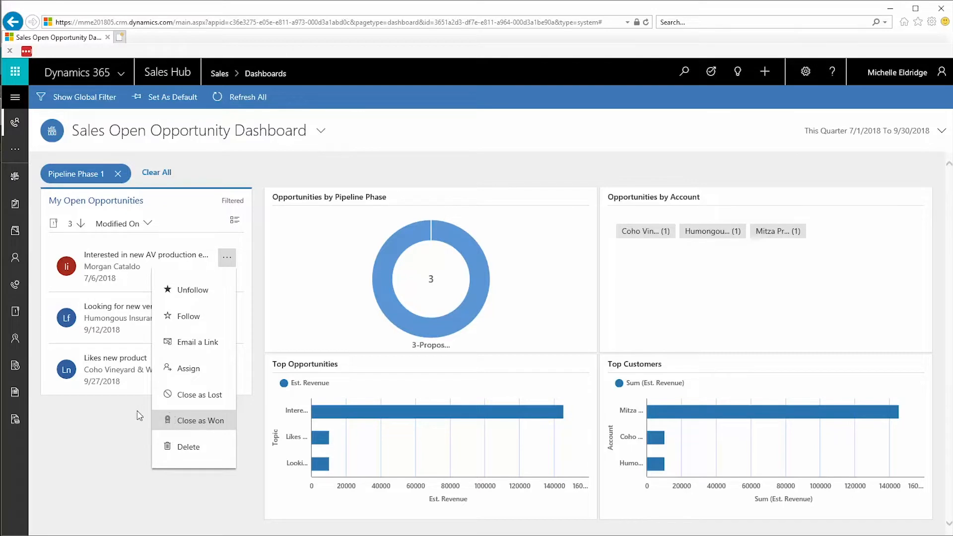
click(108, 422)
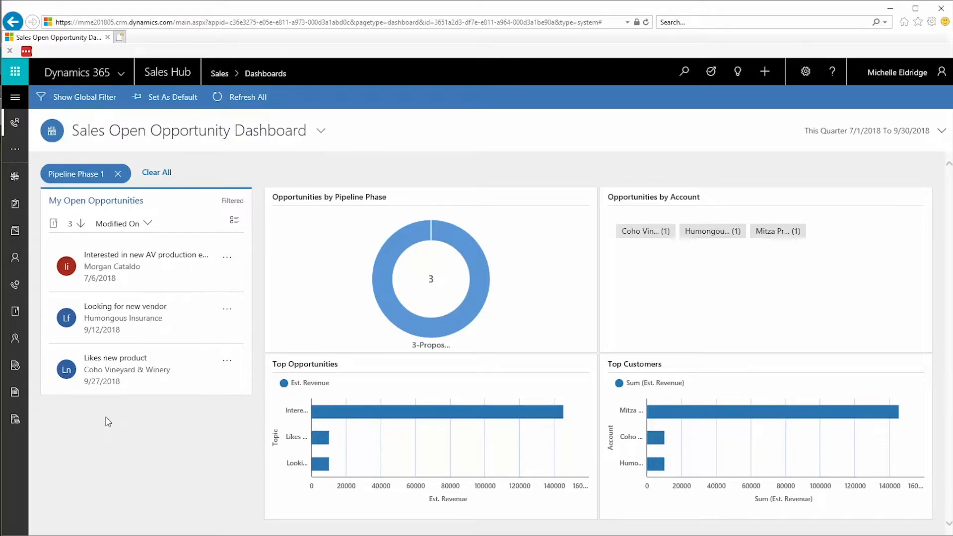
click(120, 263)
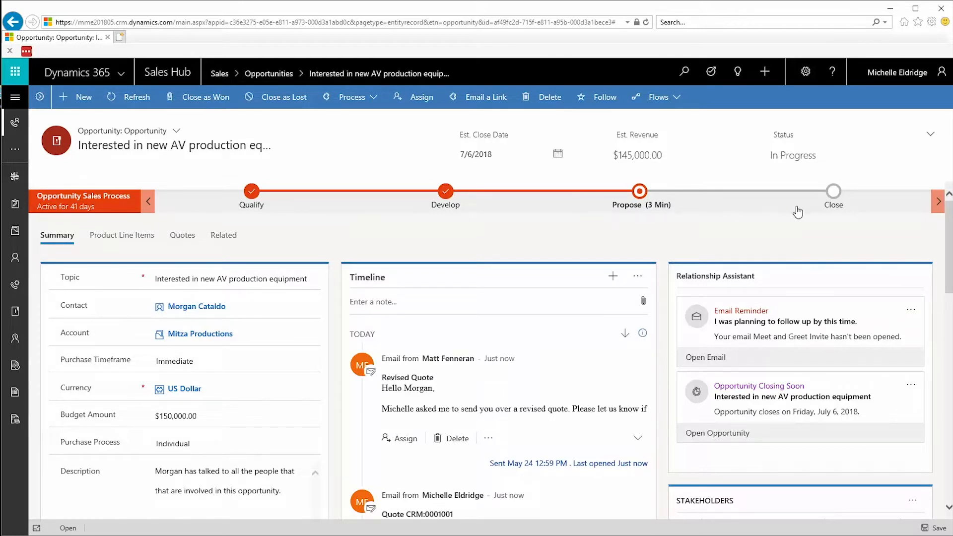
Mark Present Proposal complete in the Propose stage and advance the opportunity to the Close stage.
click(635, 211)
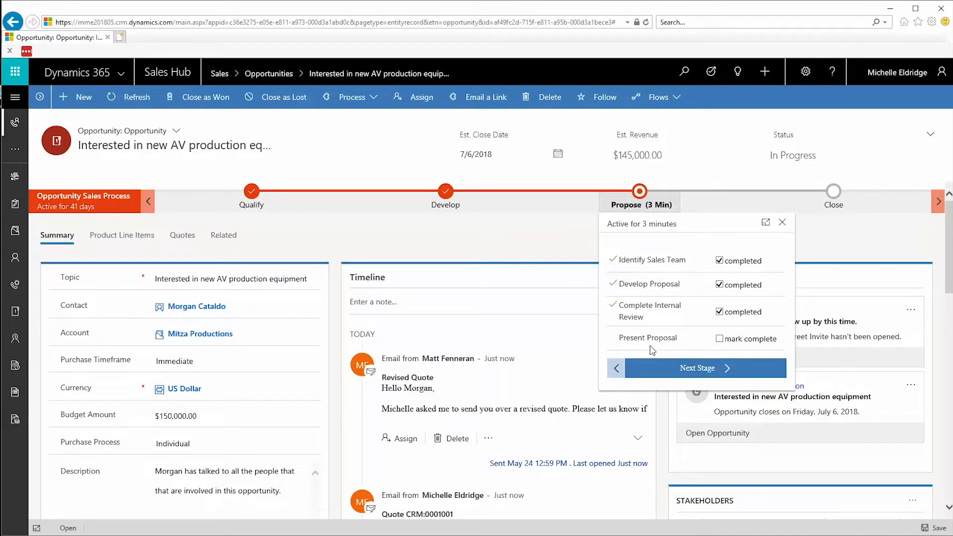
click(719, 339)
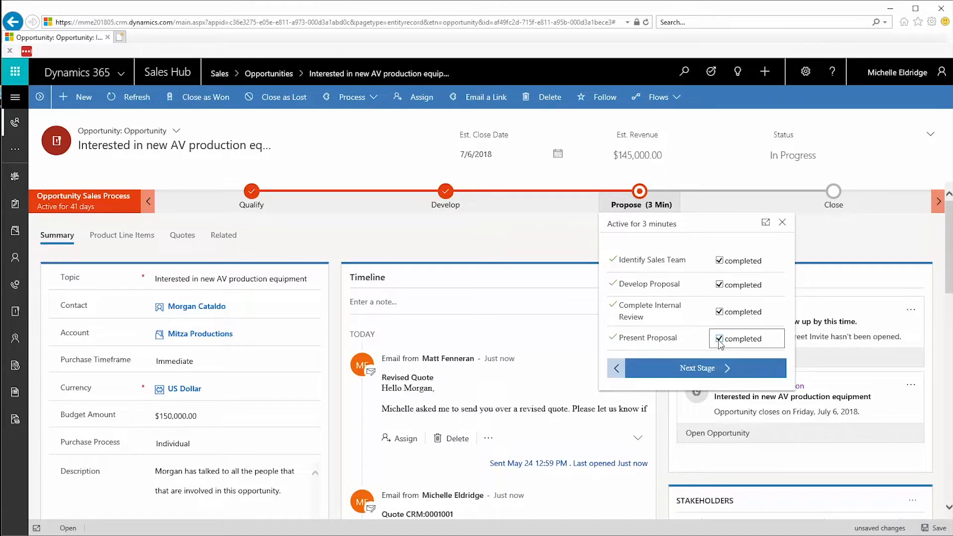
click(679, 370)
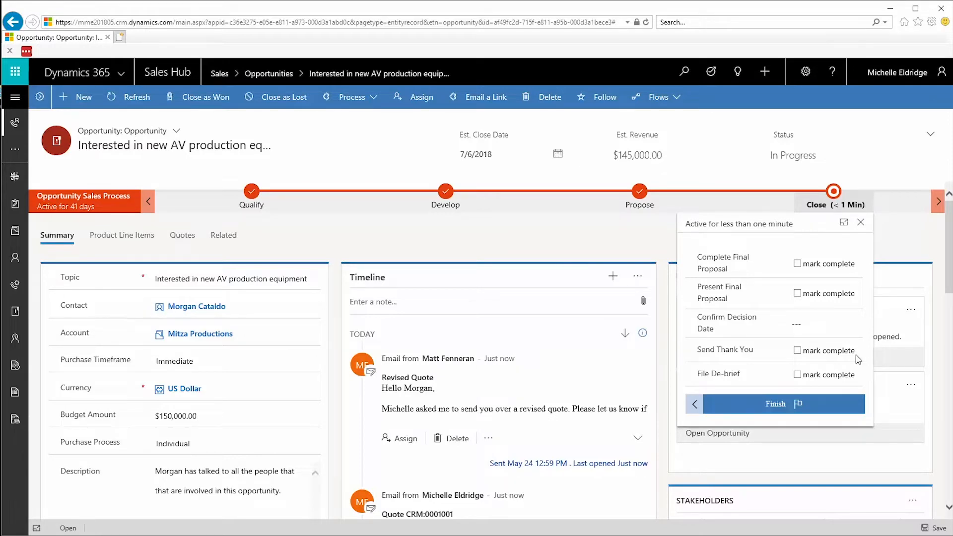
View the activity and record types that can be added to the opportunity's Timeline.
scroll(684, 367, down, 1)
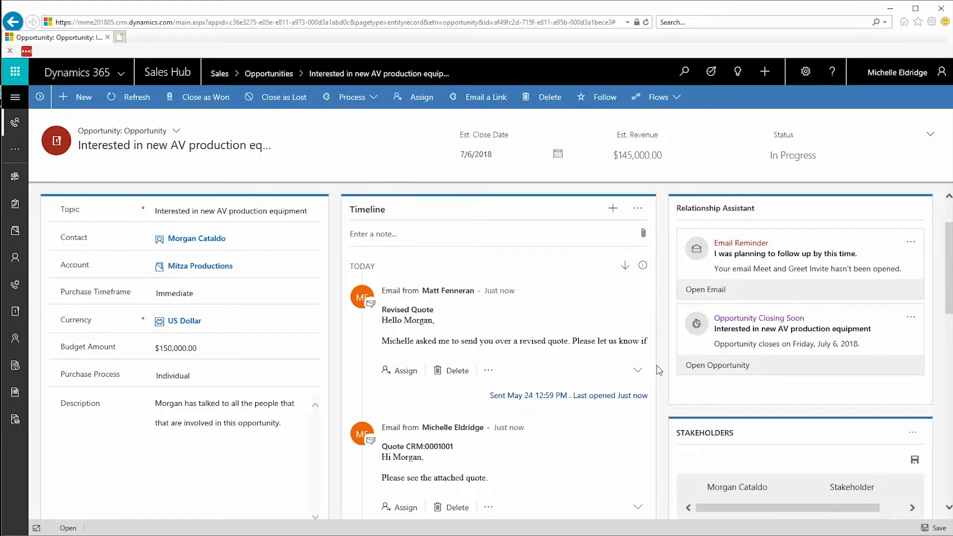
click(613, 209)
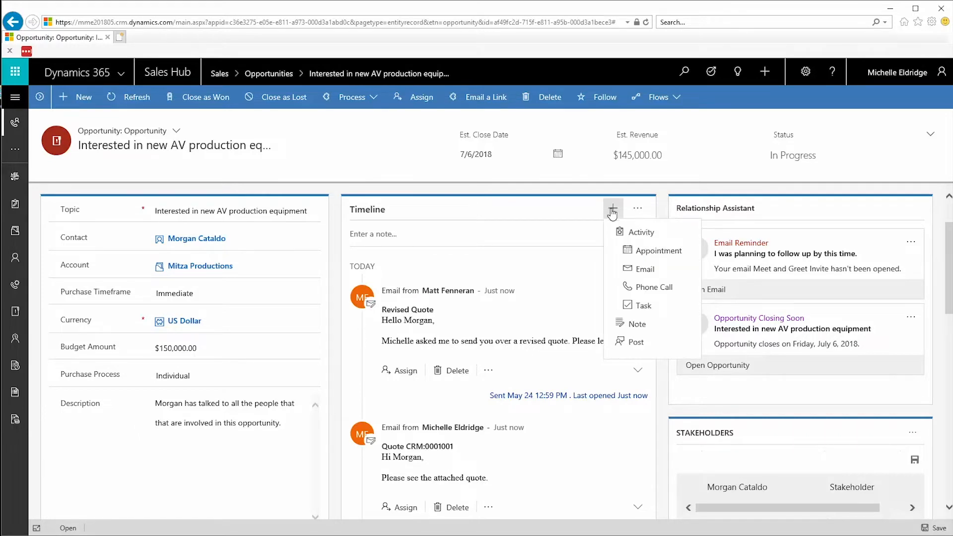
click(666, 421)
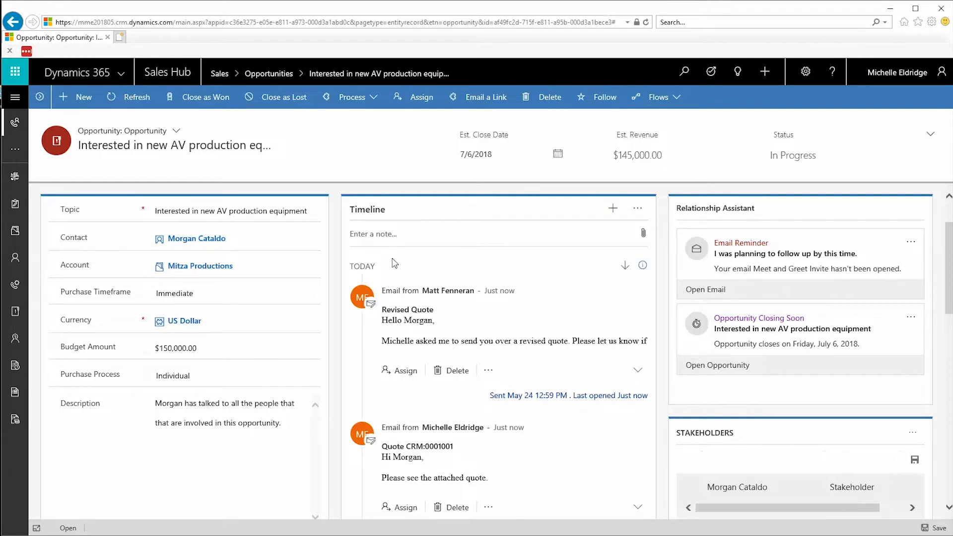
Open the Timeline's filter pane and filter the opportunity's records to active activities.
click(639, 210)
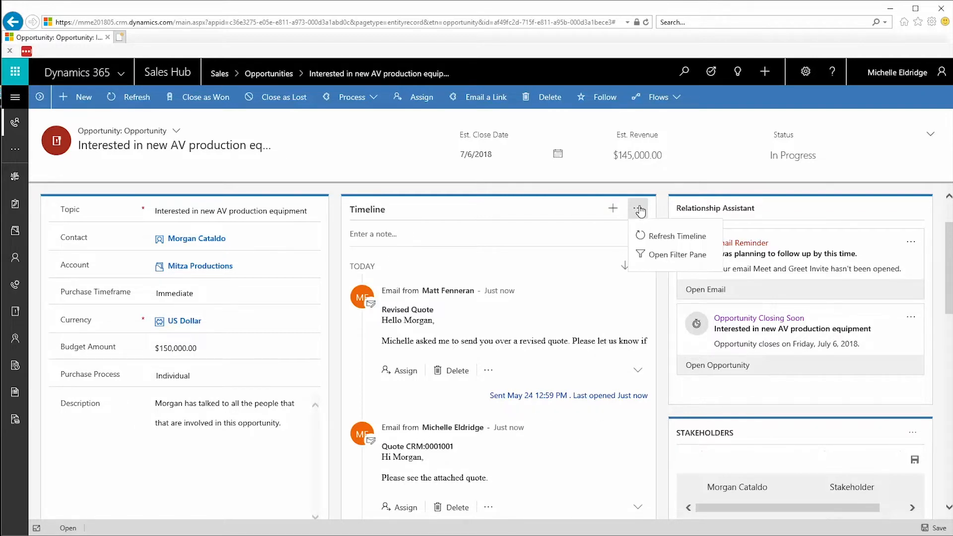
click(671, 255)
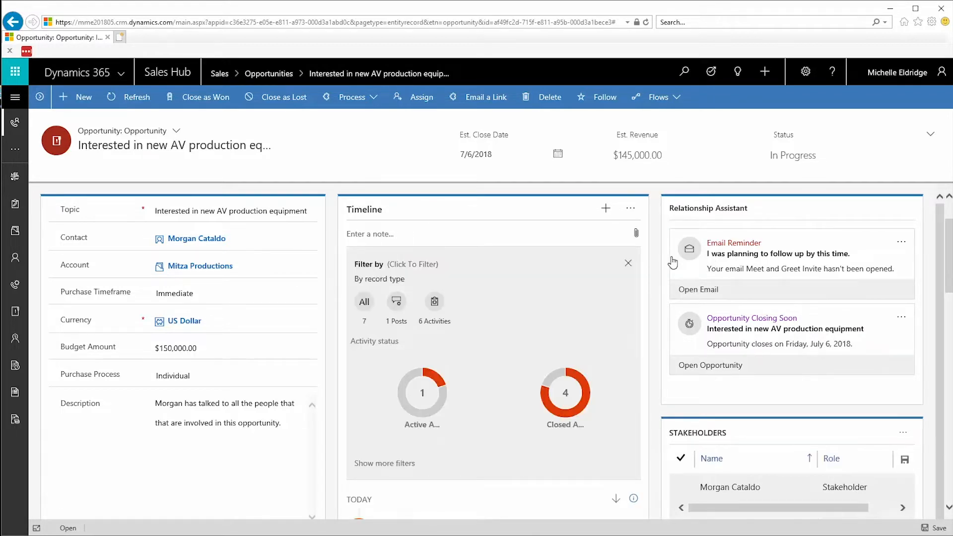
scroll(644, 282, up, 1)
scroll(645, 281, down, 1)
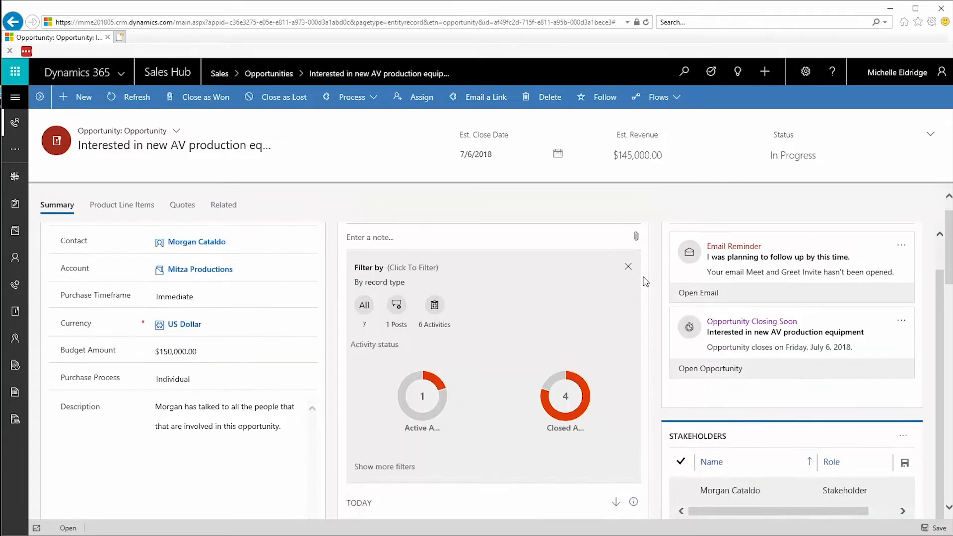
scroll(644, 280, down, 3)
scroll(643, 280, up, 4)
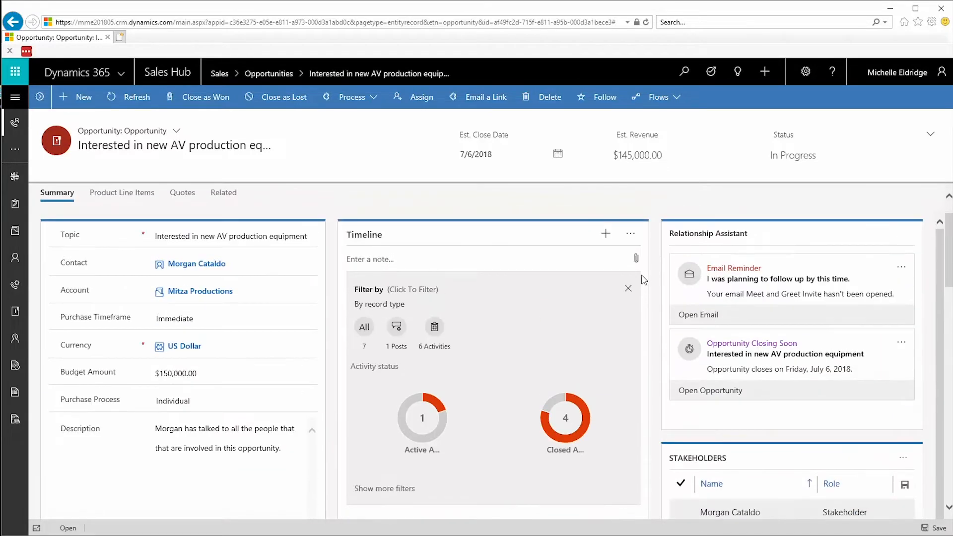
click(439, 406)
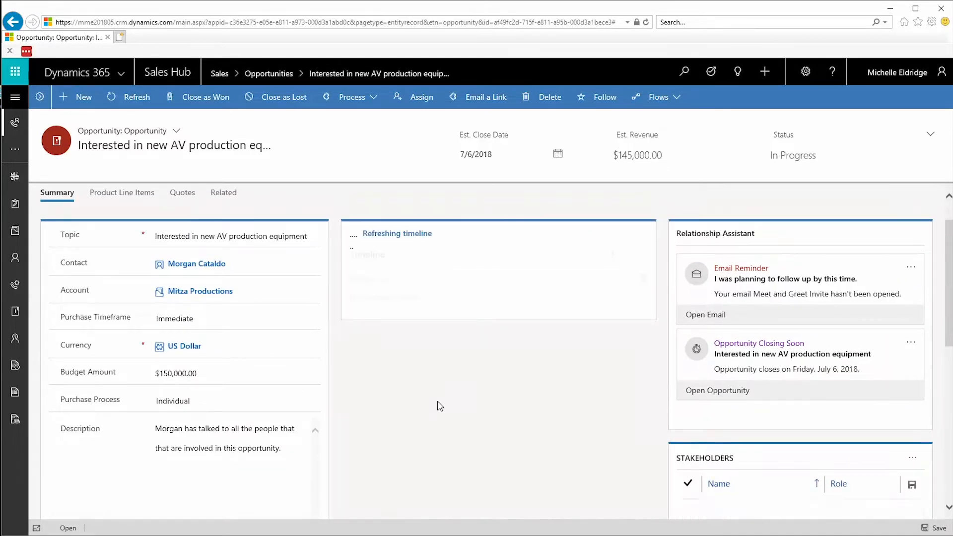
scroll(494, 409, down, 3)
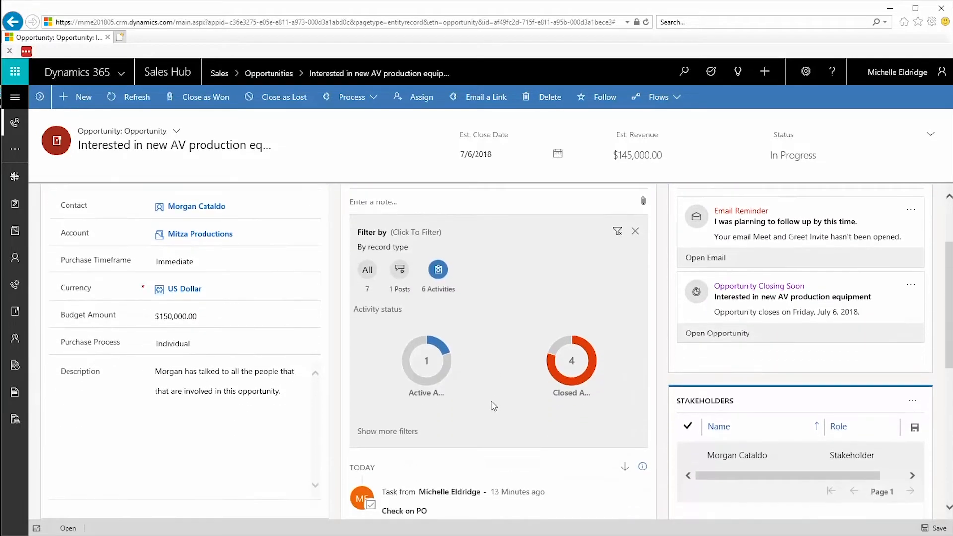
scroll(459, 449, down, 1)
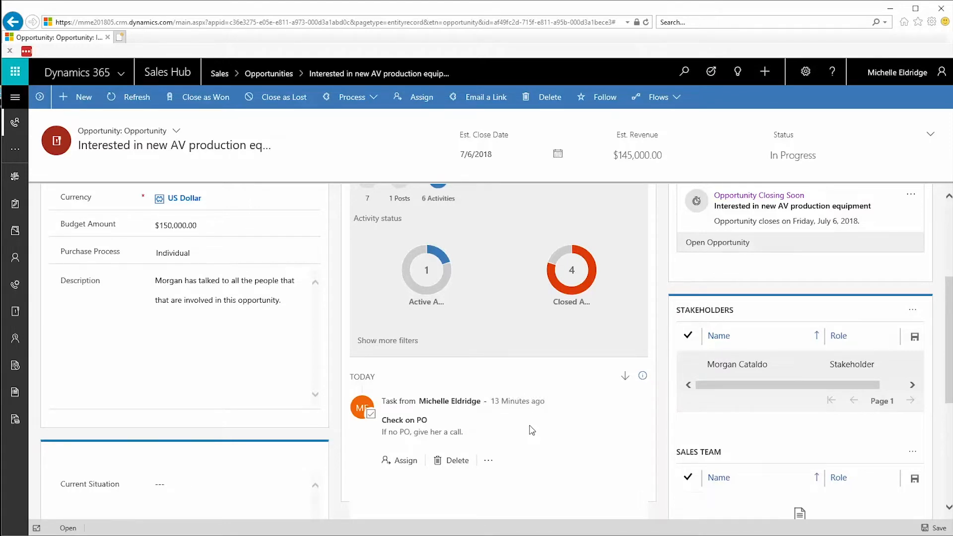
Create a new email from the opportunity's Timeline with the subject "Follow Up".
scroll(531, 429, up, 4)
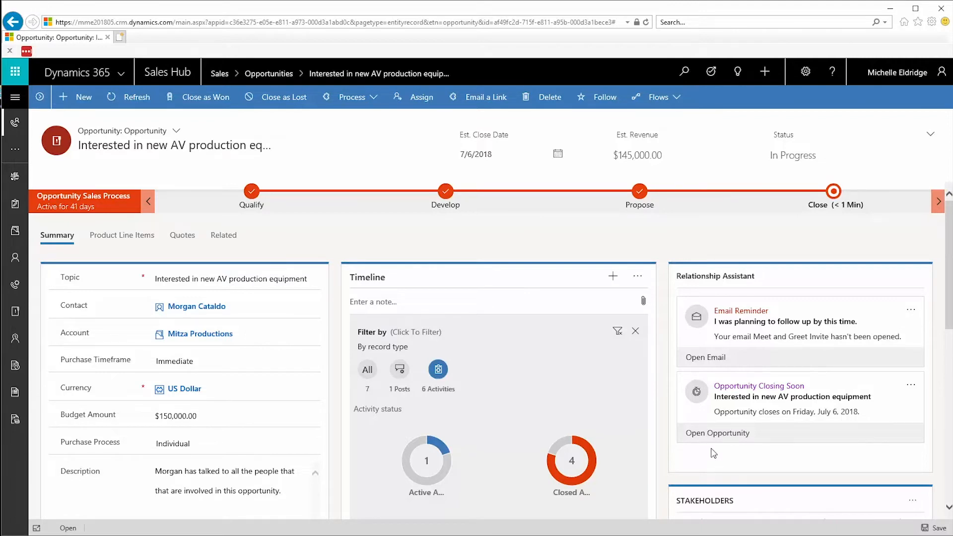
click(614, 280)
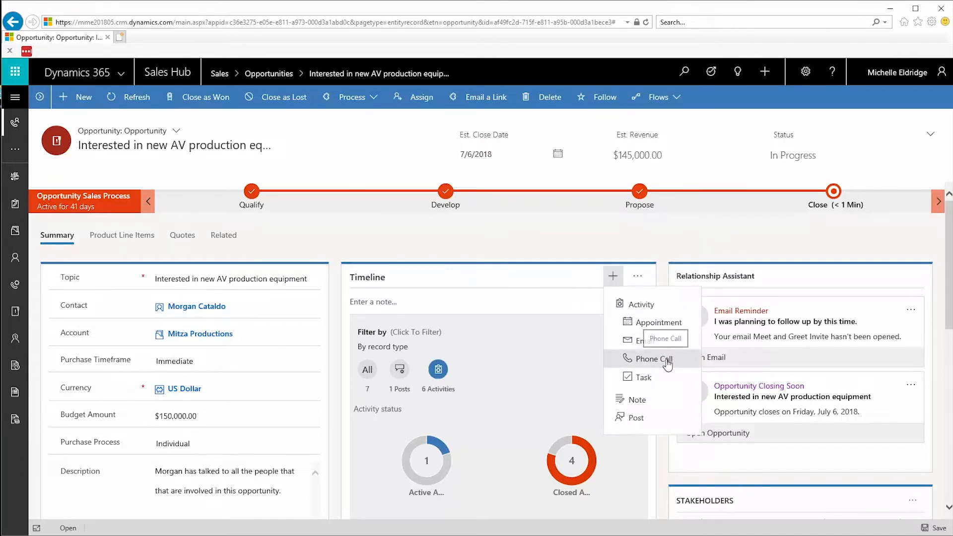
click(645, 342)
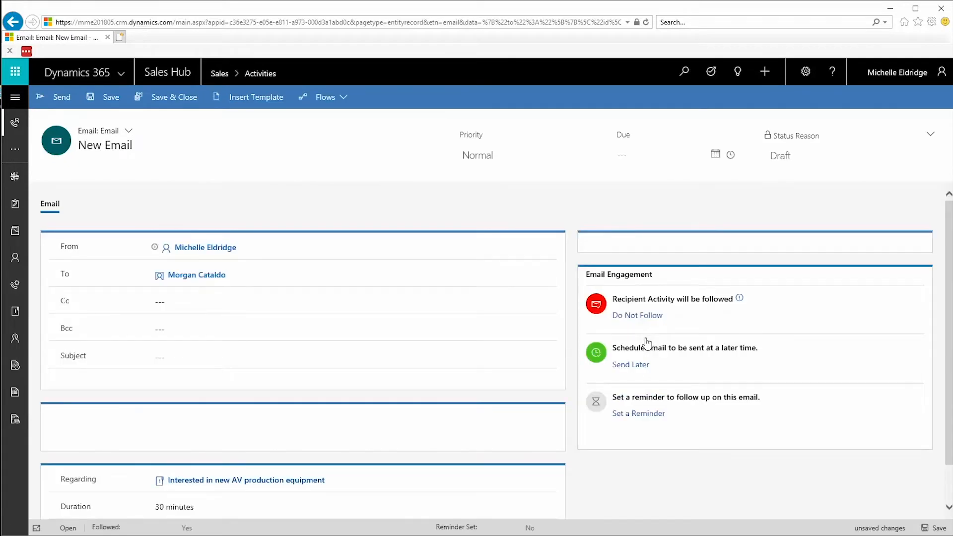
click(194, 355)
text(F)
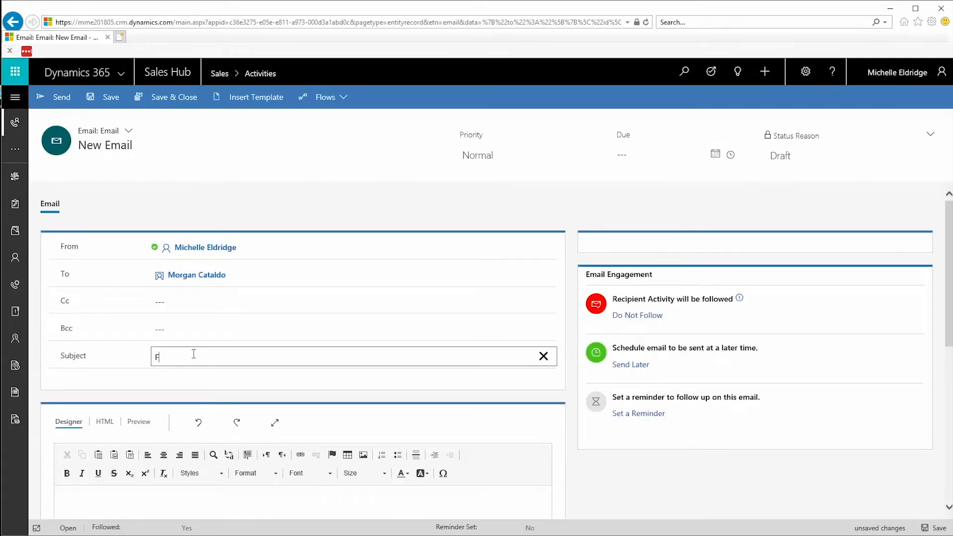
text(ollow Up)
Write "About the prosposal." as the body of the email.
scroll(97, 450, down, 1)
click(98, 449)
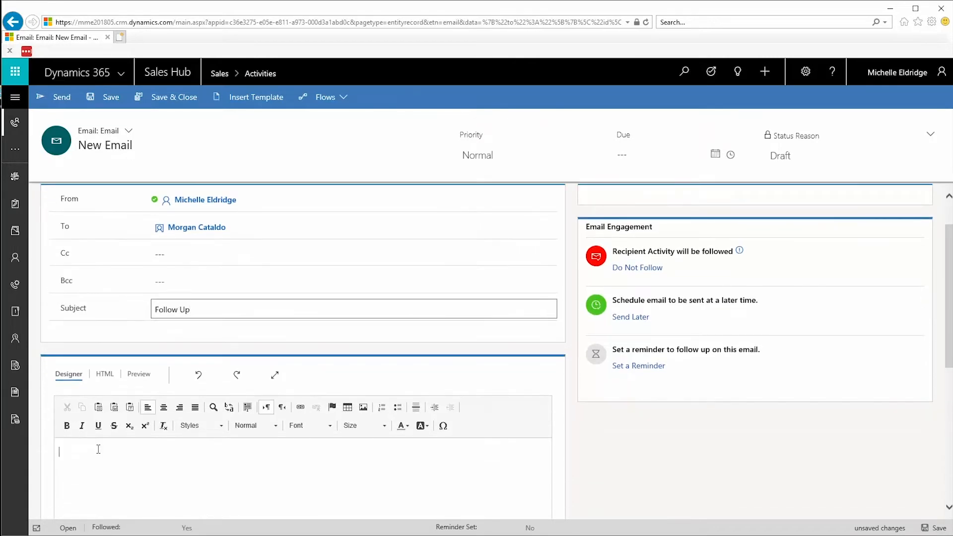
text(About)
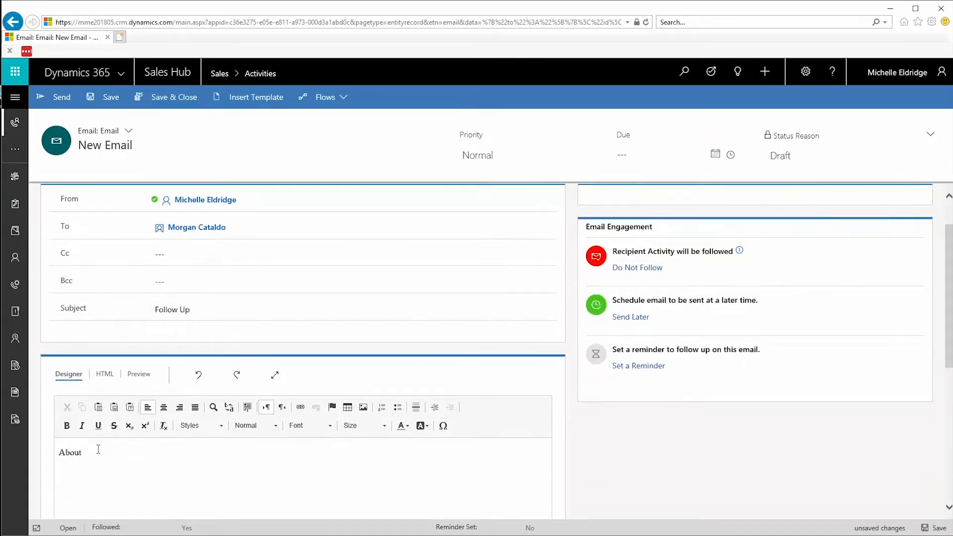
text( the prosposal.)
Start a follow-up reminder for the email with the condition "If I do not receive a reply by".
click(682, 323)
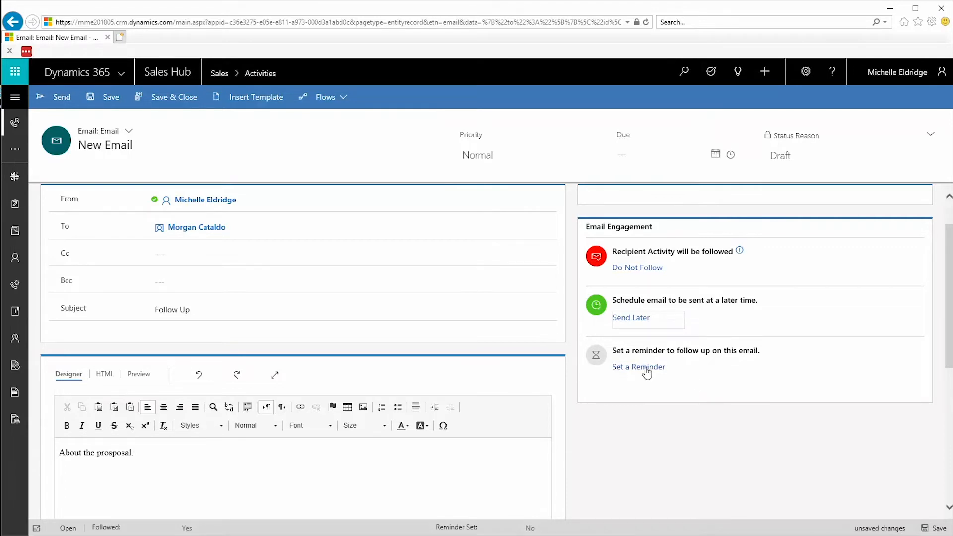
click(645, 367)
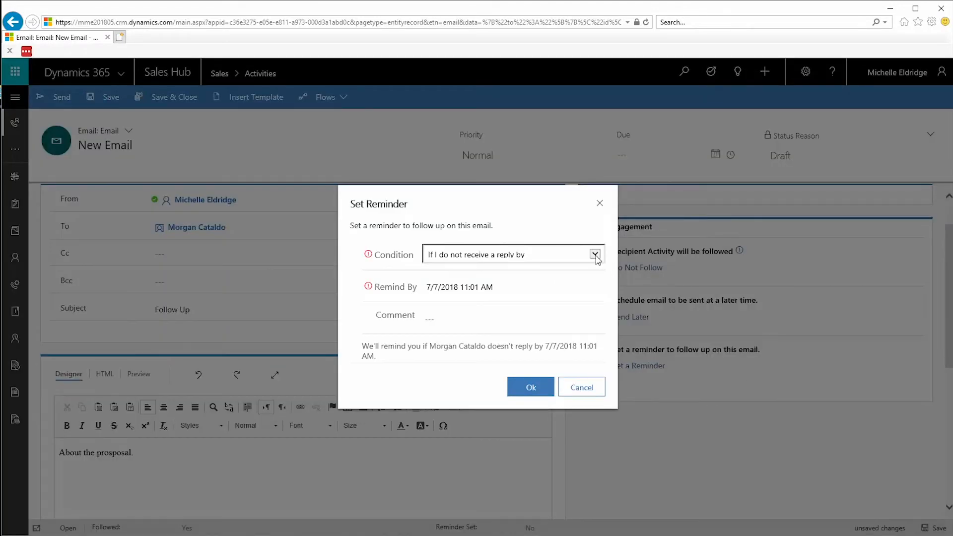
click(597, 258)
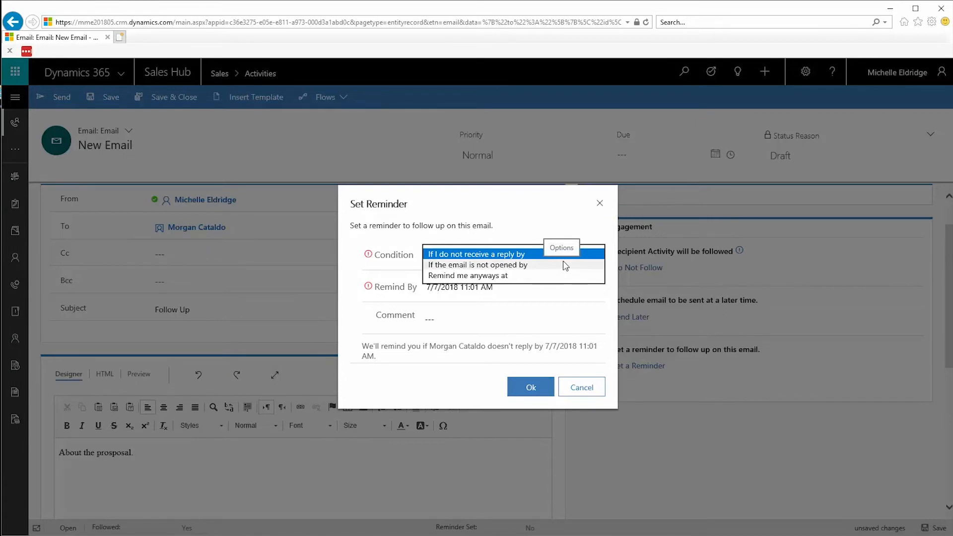
click(476, 254)
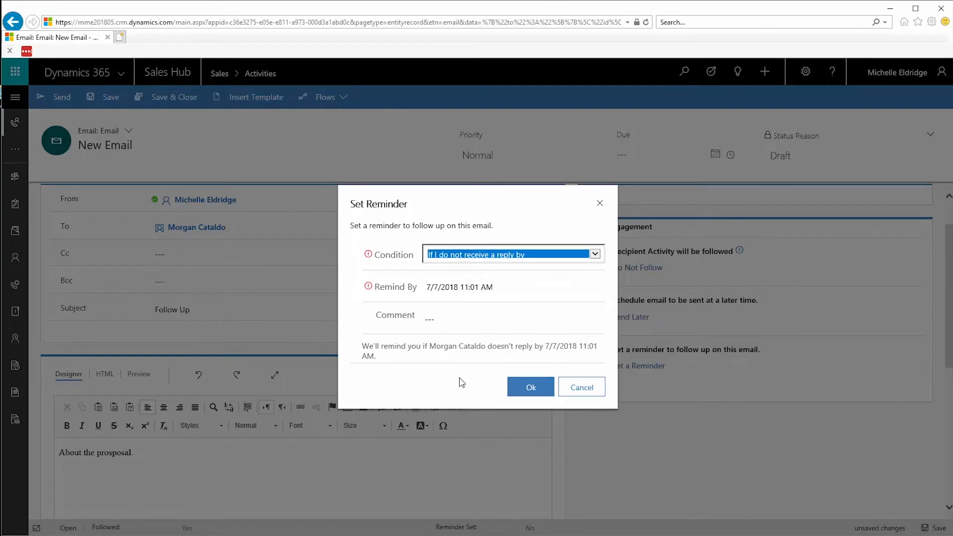
Set the reminder time to 7/7/2018 8:00 AM, apply the reminder, and send the email.
click(466, 285)
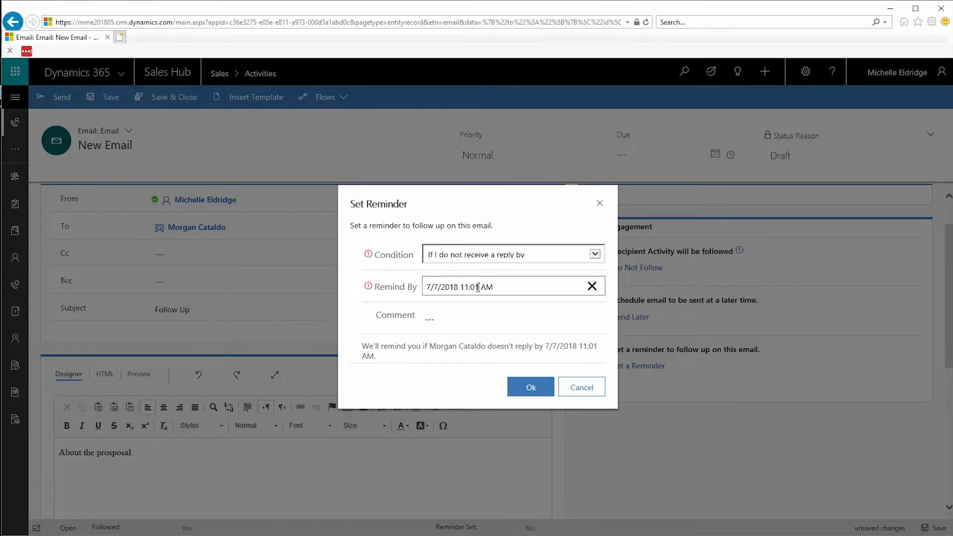
drag(478, 287, 459, 287)
text(8:00)
key(BackSpace)
click(465, 378)
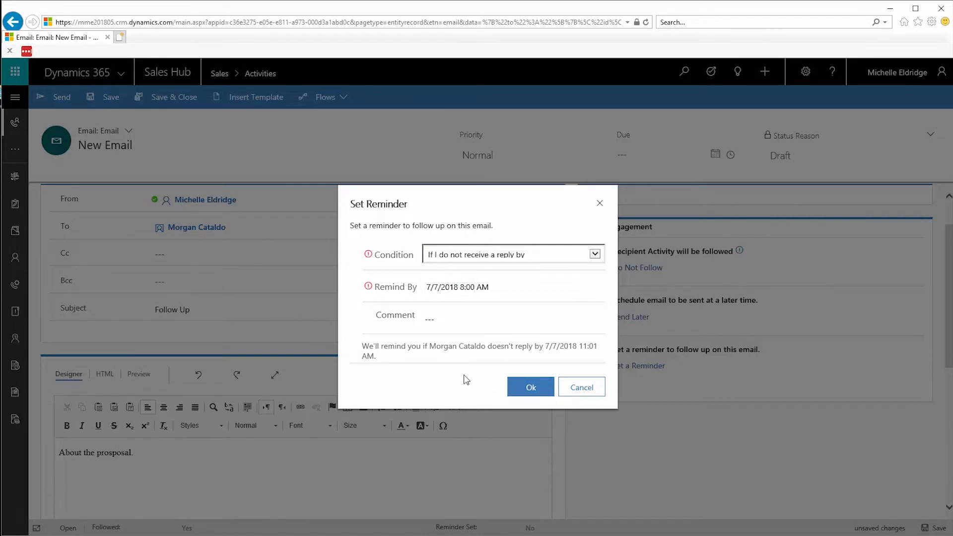
click(529, 387)
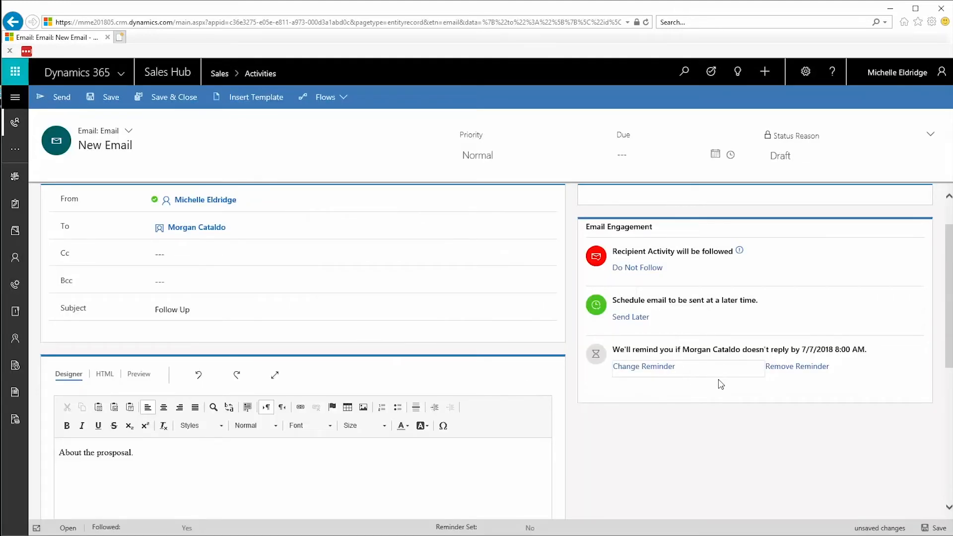
click(56, 101)
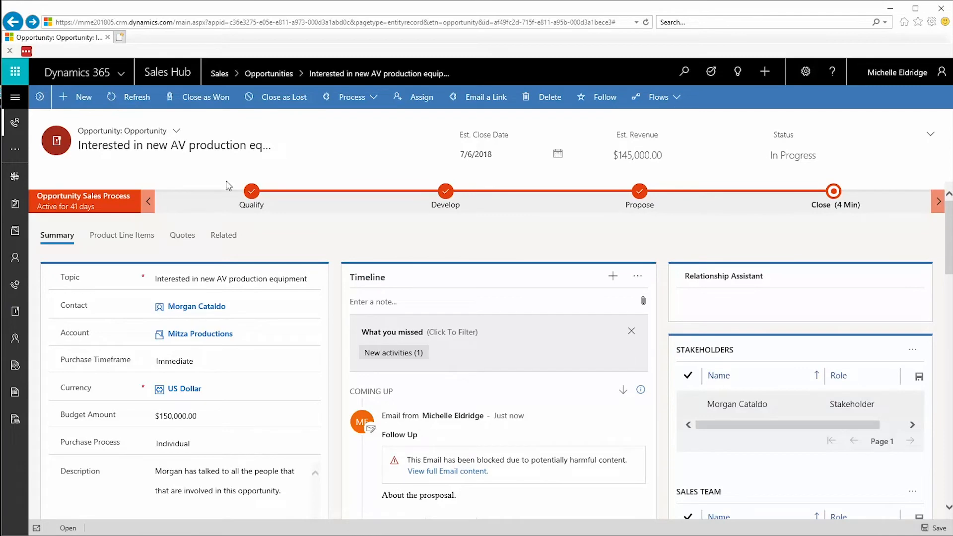
Open the sent "Follow Up" email from the opportunity's Timeline to review its reminder and recipient activity, and return to the opportunity.
scroll(386, 446, down, 1)
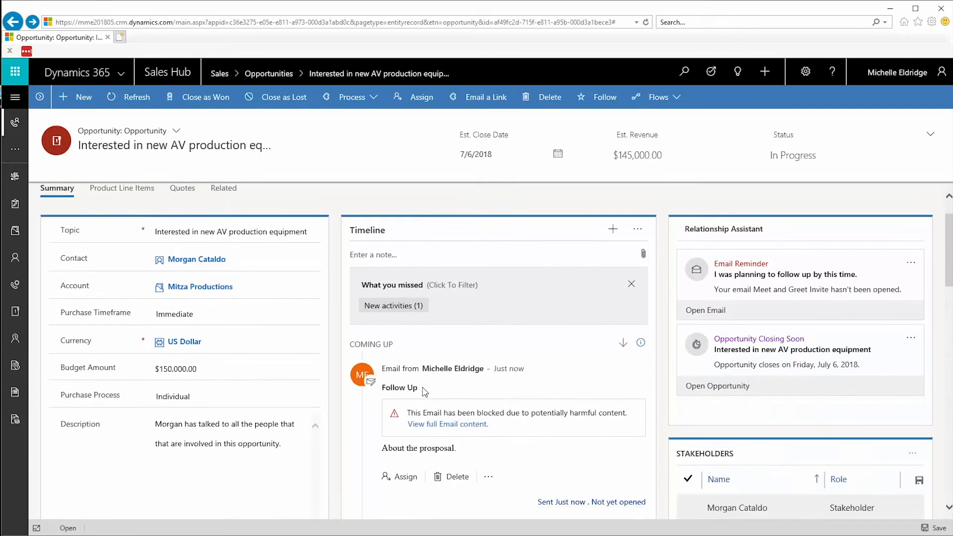
click(407, 391)
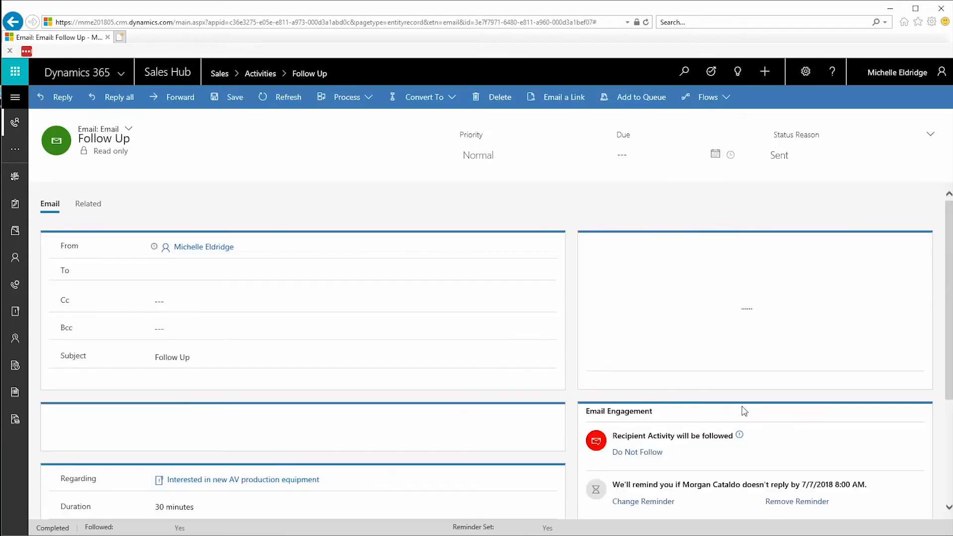
scroll(744, 414, down, 5)
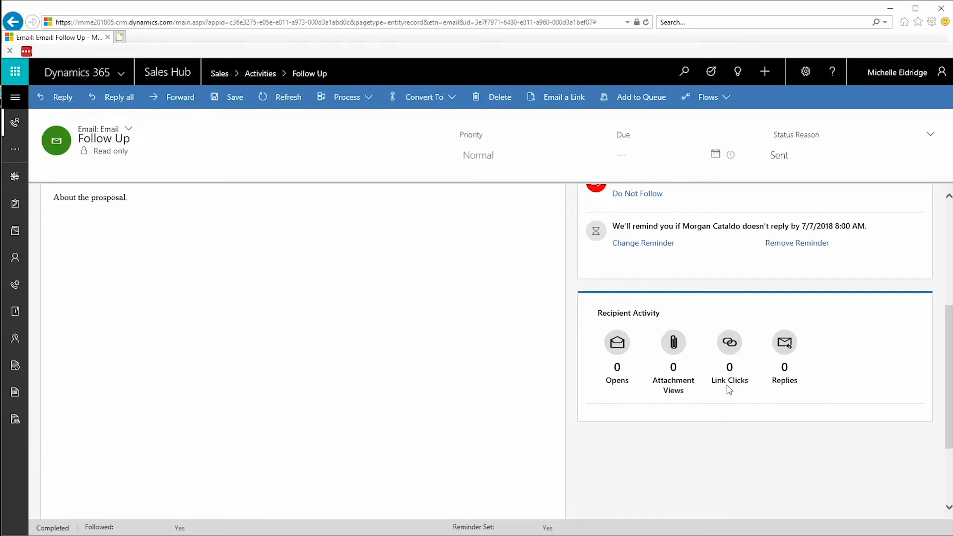
scroll(729, 389, up, 5)
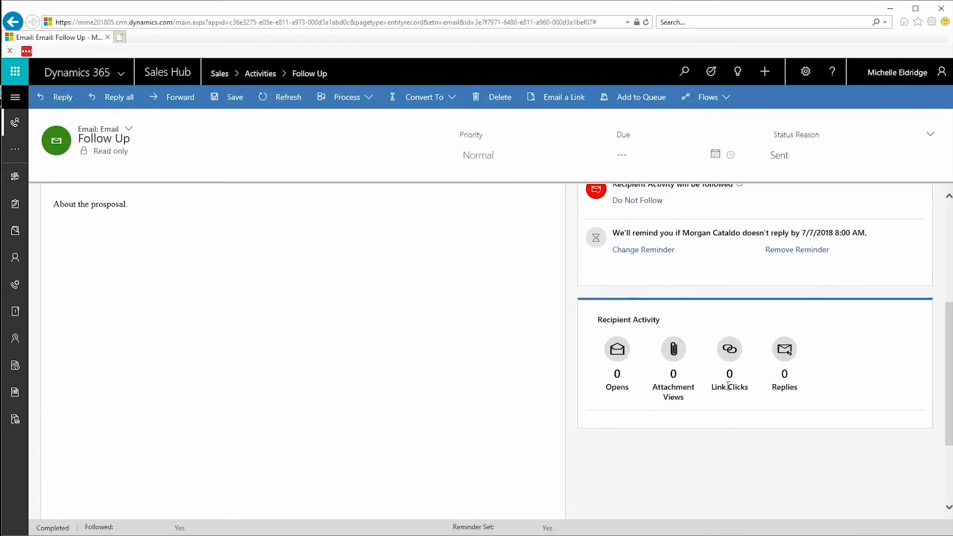
click(13, 22)
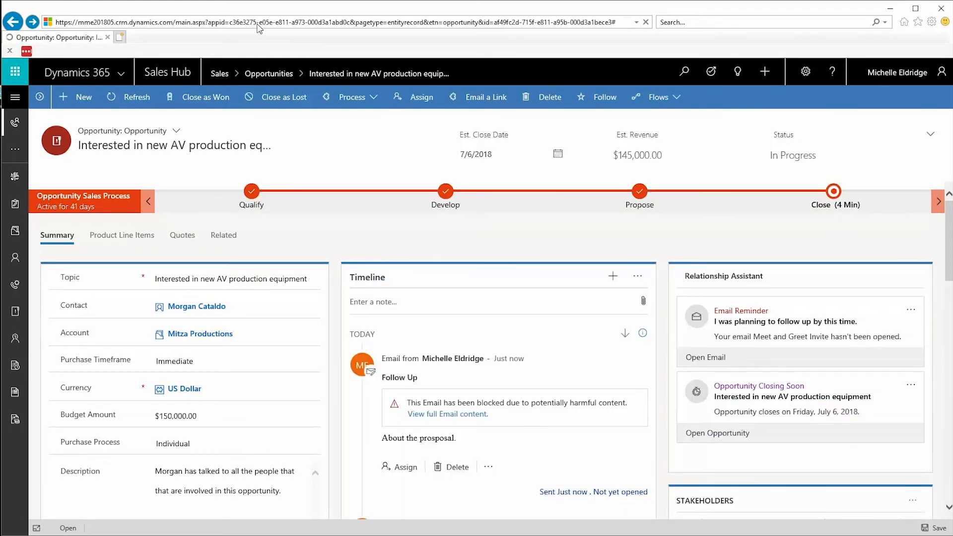
Mark Complete Final Proposal, Present Final Proposal, Send Thank You and File De-brief complete in the Close stage, and finish the sales process.
click(836, 194)
click(791, 263)
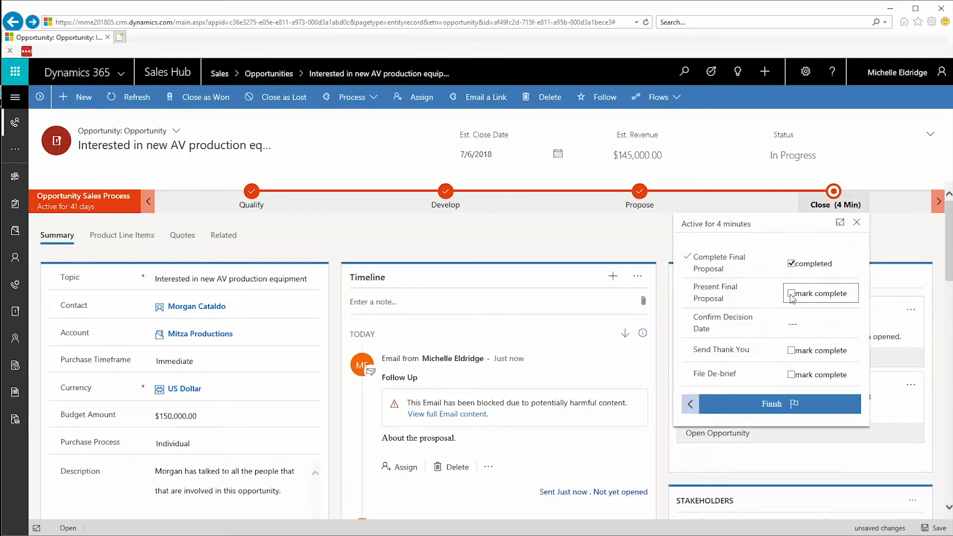
click(791, 294)
click(791, 350)
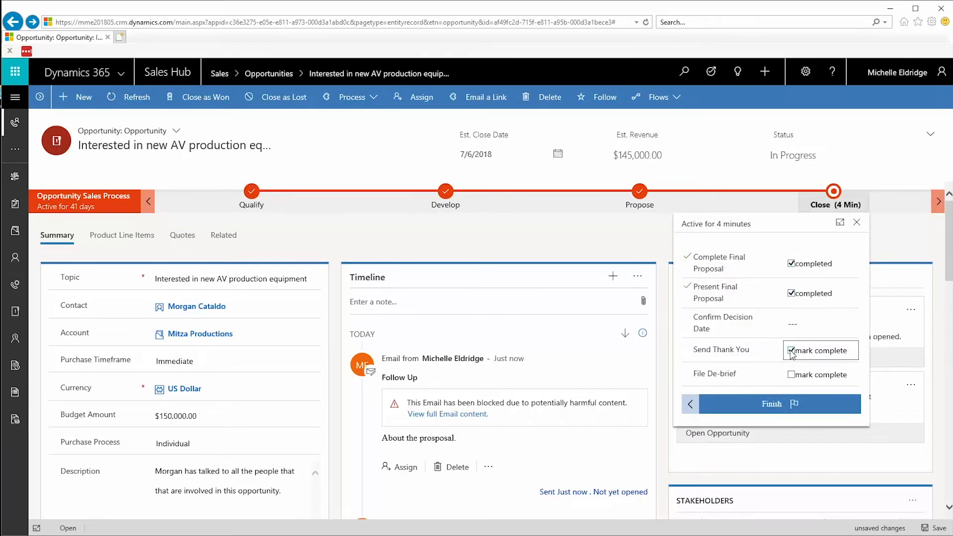
click(791, 375)
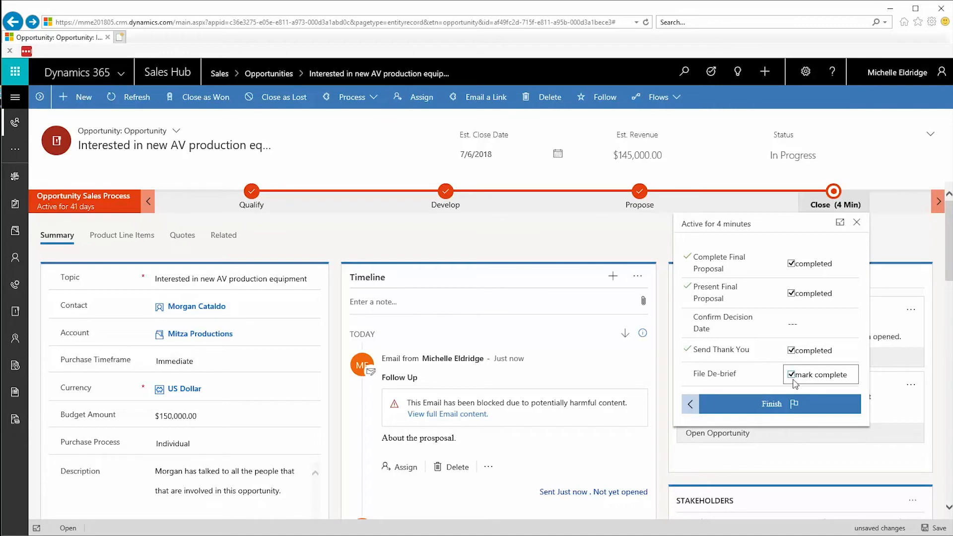
click(761, 406)
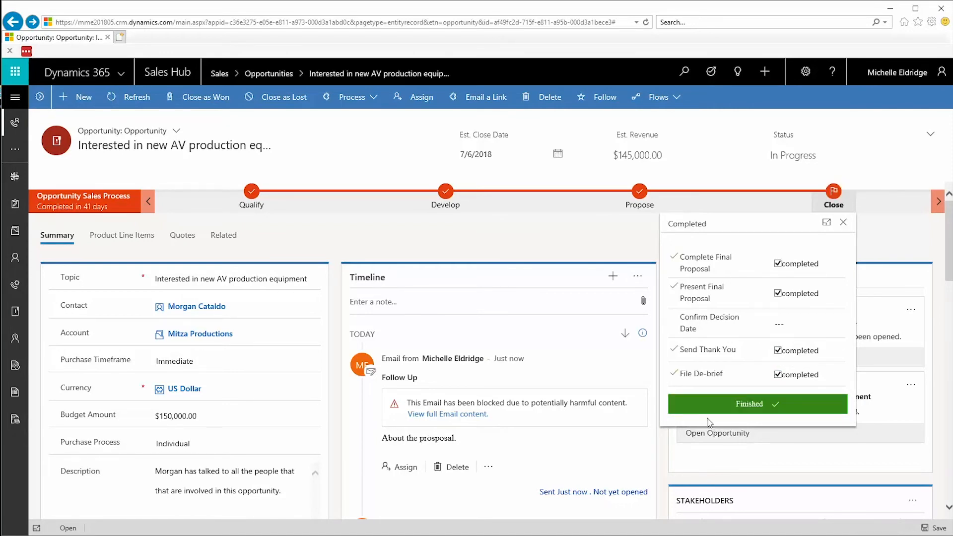
click(632, 268)
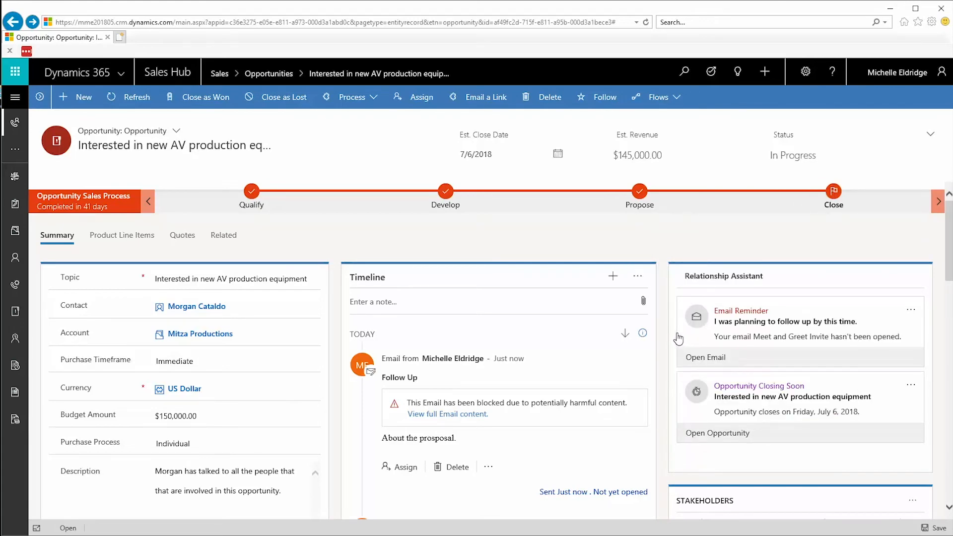
Close the "Check on PO" task in the opportunity's Timeline.
scroll(678, 339, down, 1)
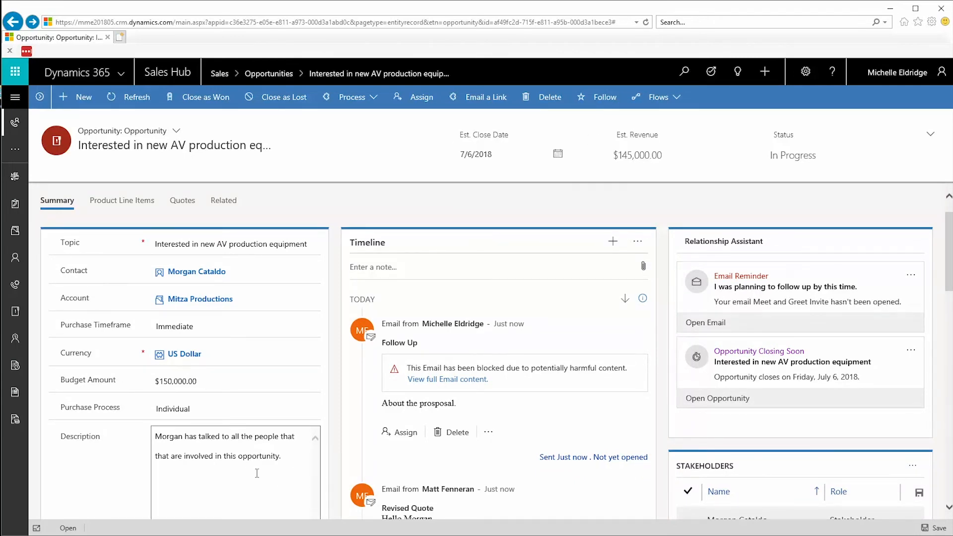
click(199, 337)
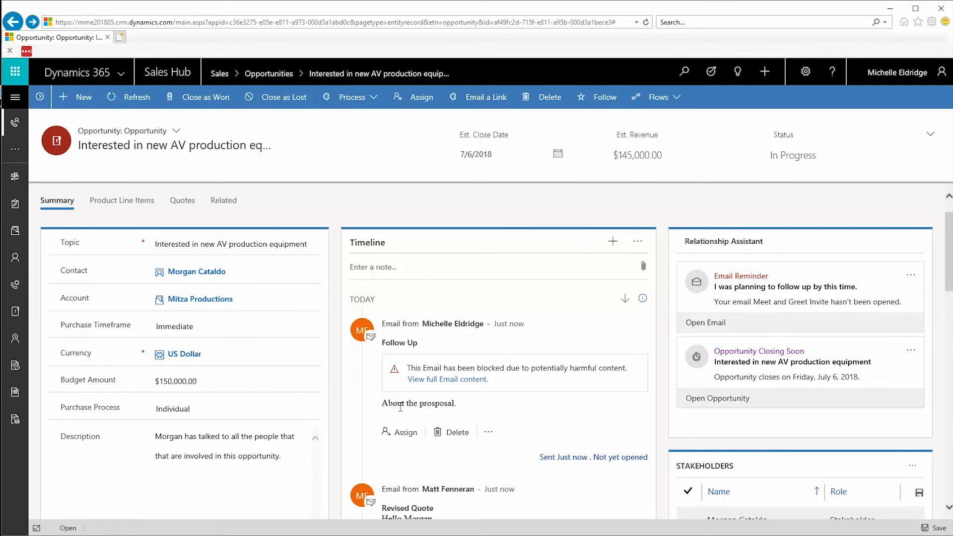
scroll(401, 412, down, 4)
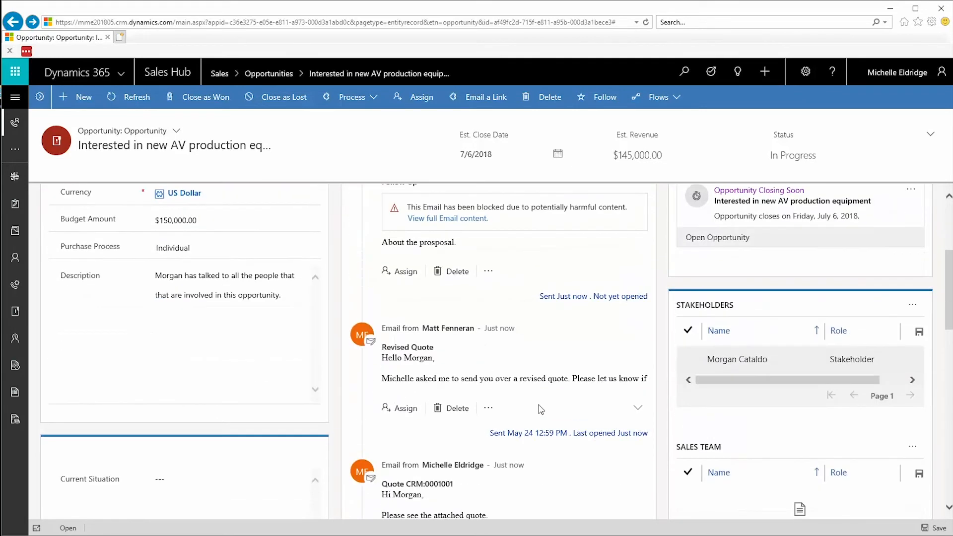
scroll(539, 405, down, 4)
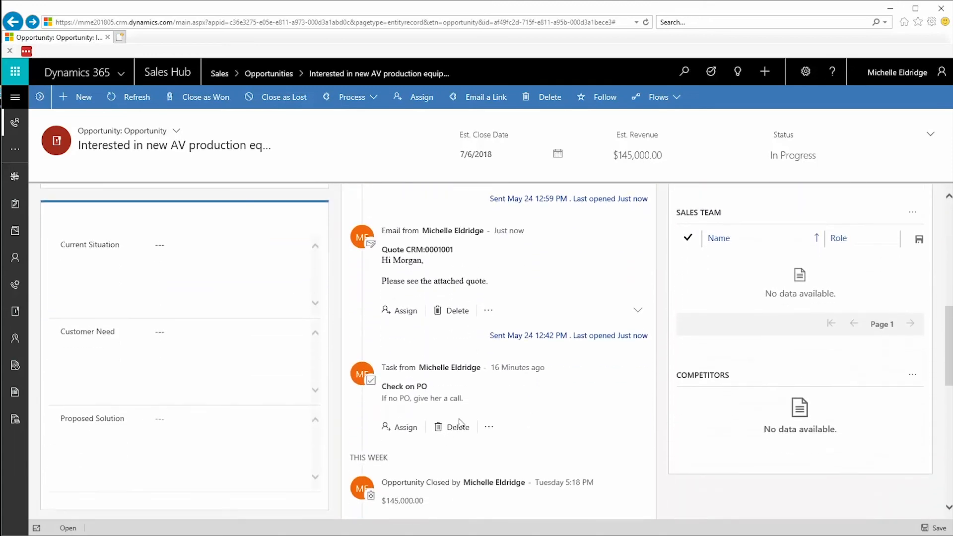
click(488, 428)
click(532, 447)
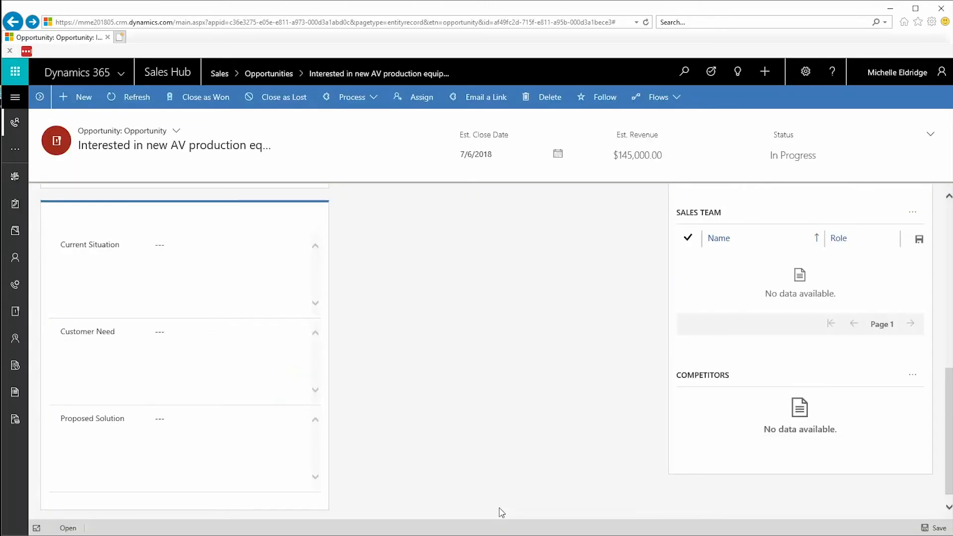
Close the opportunity as won with an actual revenue of $148,000.
click(211, 112)
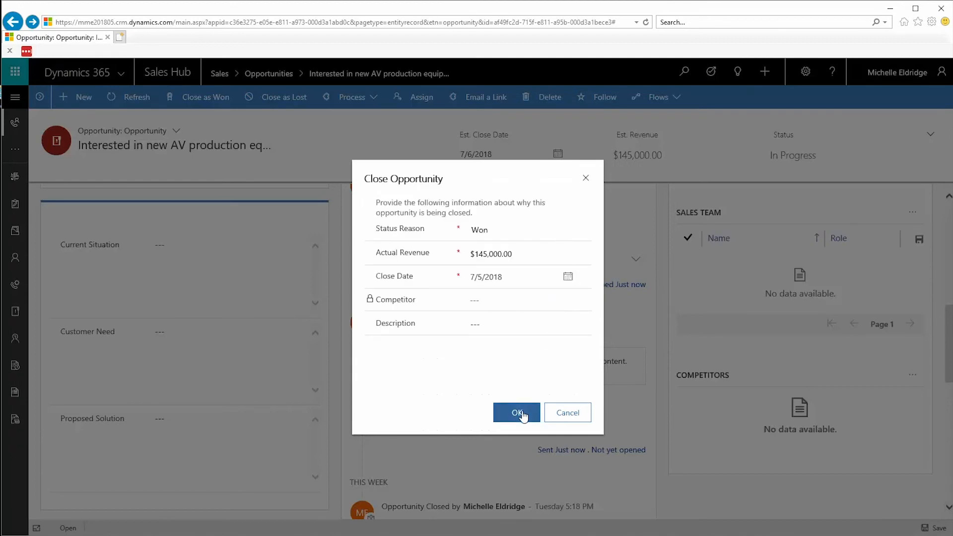
click(495, 254)
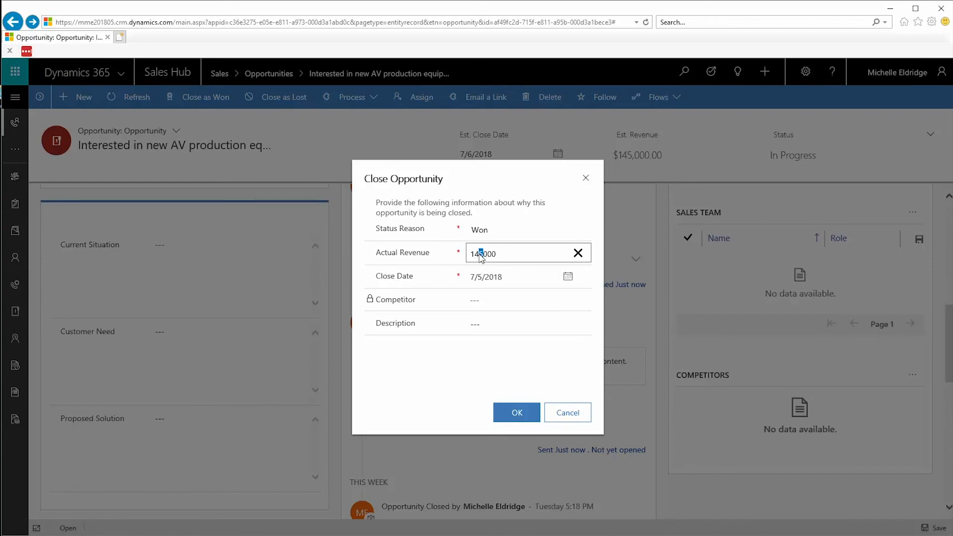
text(8)
click(425, 418)
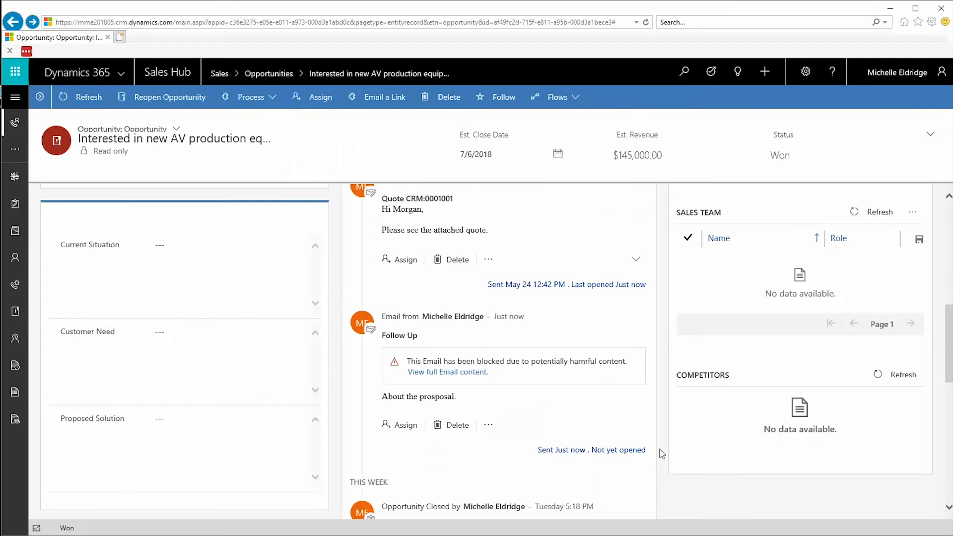
Go to the dashboards and switch to the Sales Open Opportunity Dashboard.
scroll(662, 453, down, 2)
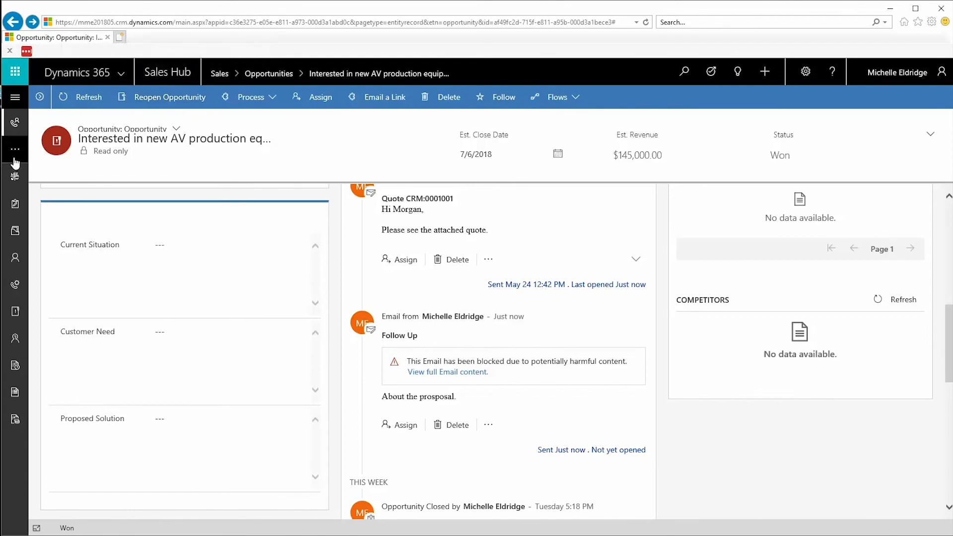
click(15, 179)
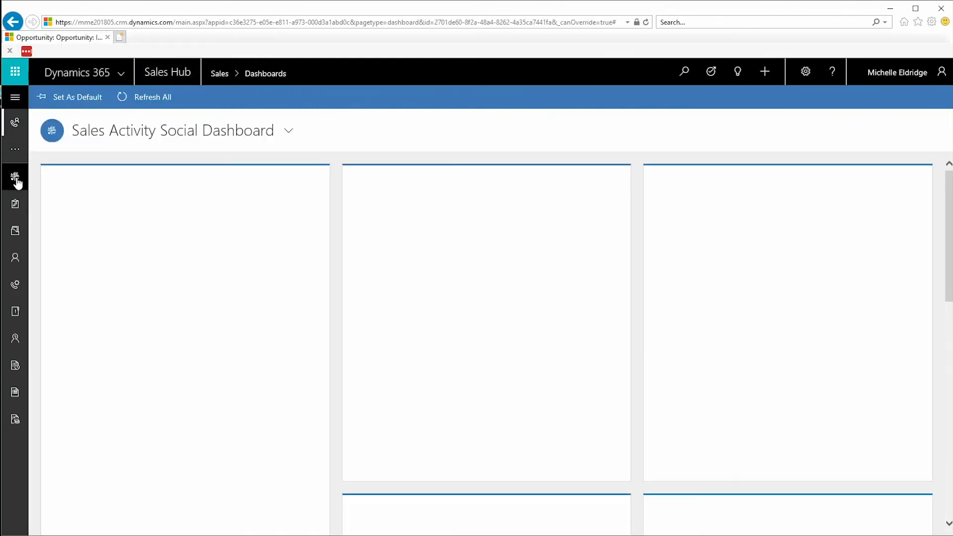
click(261, 128)
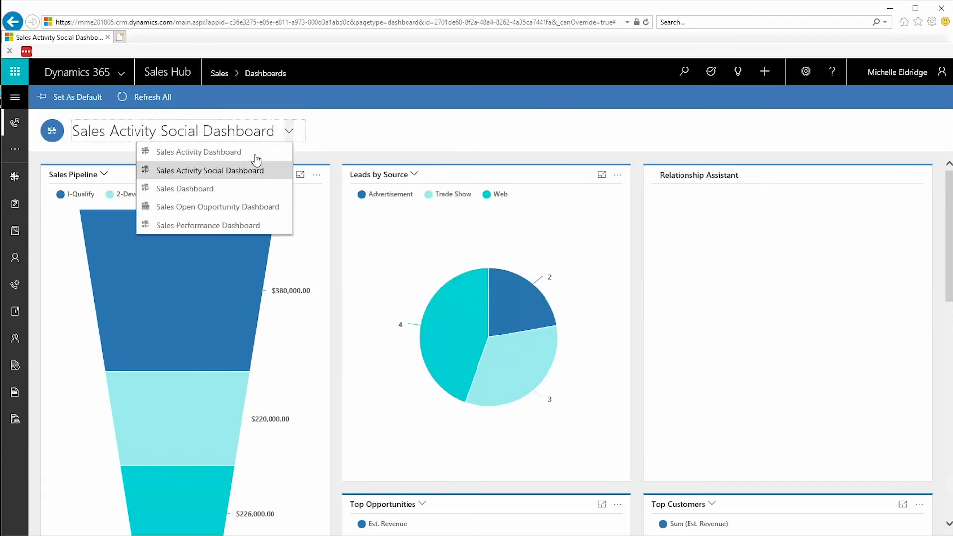
click(213, 206)
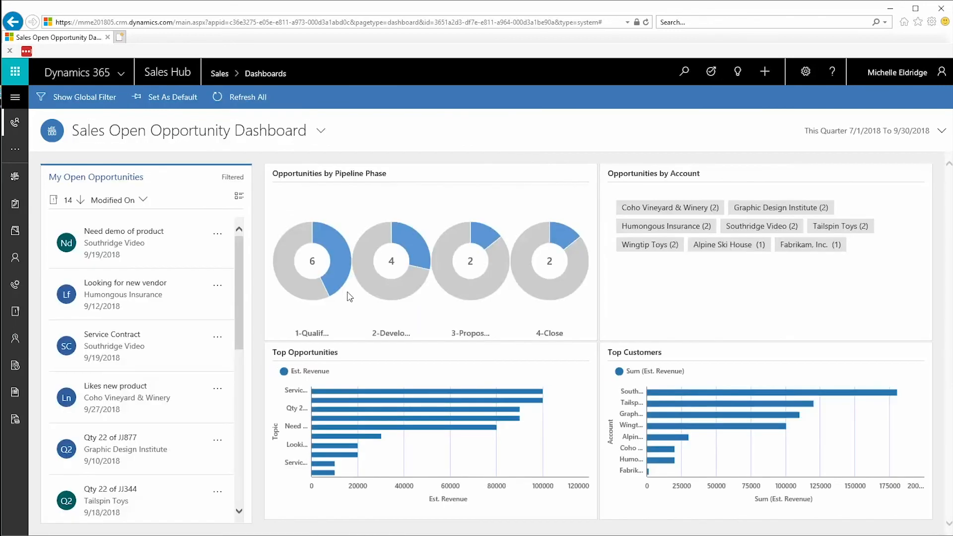